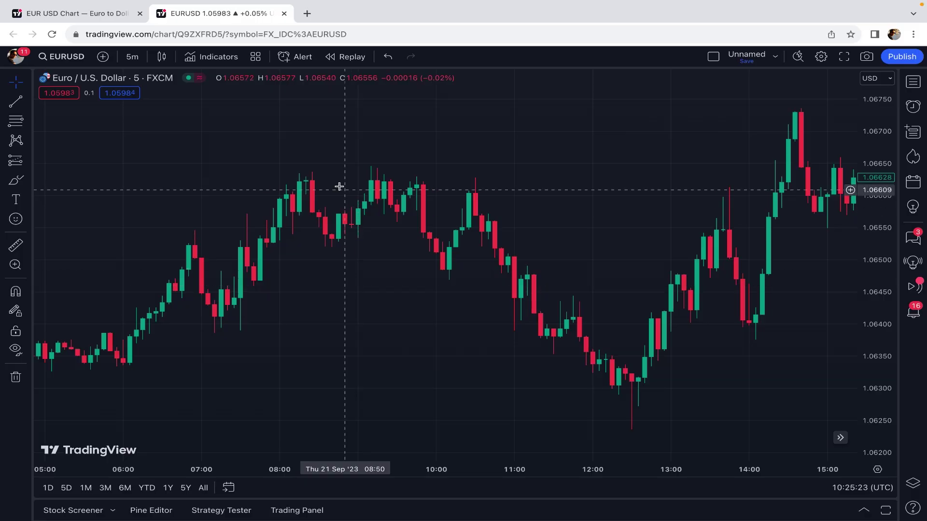
Search 'Absolute Strength Histogram' and add the v2 | jh community result to the EURUSD chart.
click(211, 57)
text(Absolute Strength Histogram)
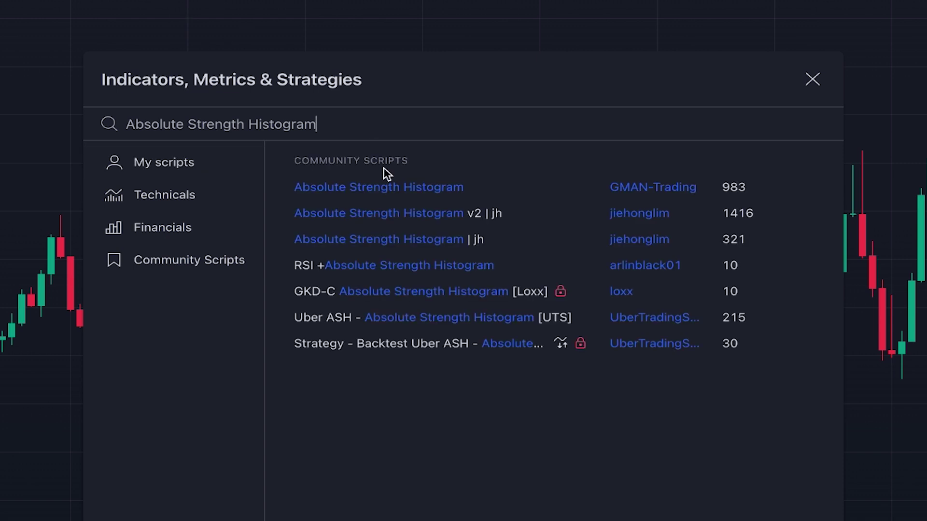
click(325, 217)
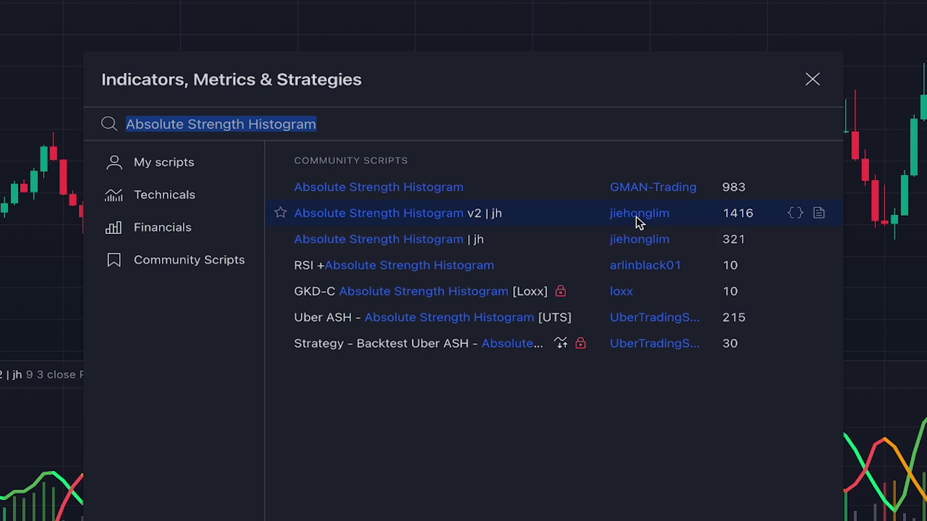
click(813, 79)
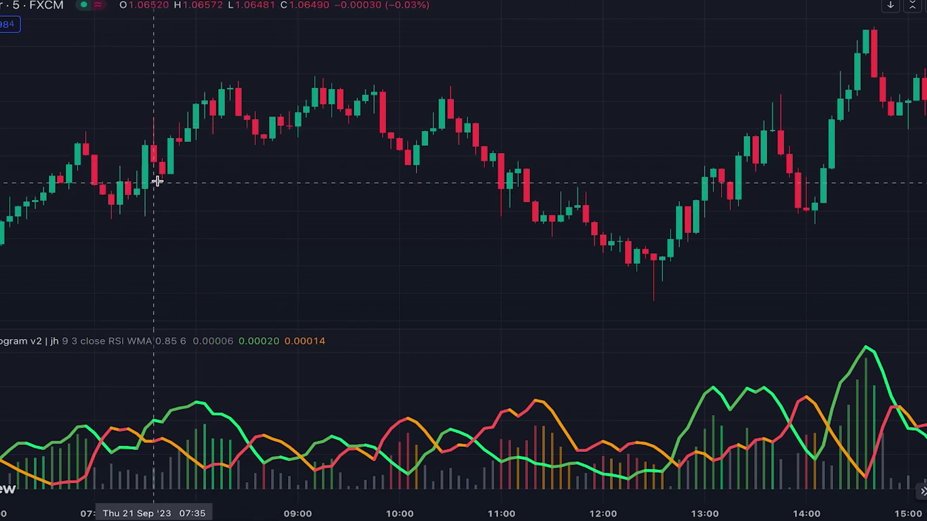
Scroll the chart left, right and up to review the Absolute Strength Histogram pane.
scroll(150, 182, left, 5)
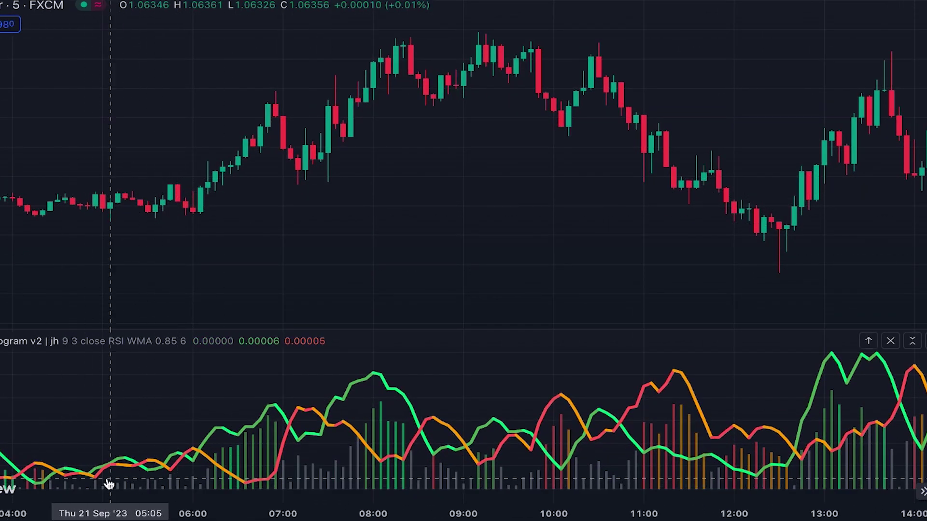
scroll(432, 313, right, 10)
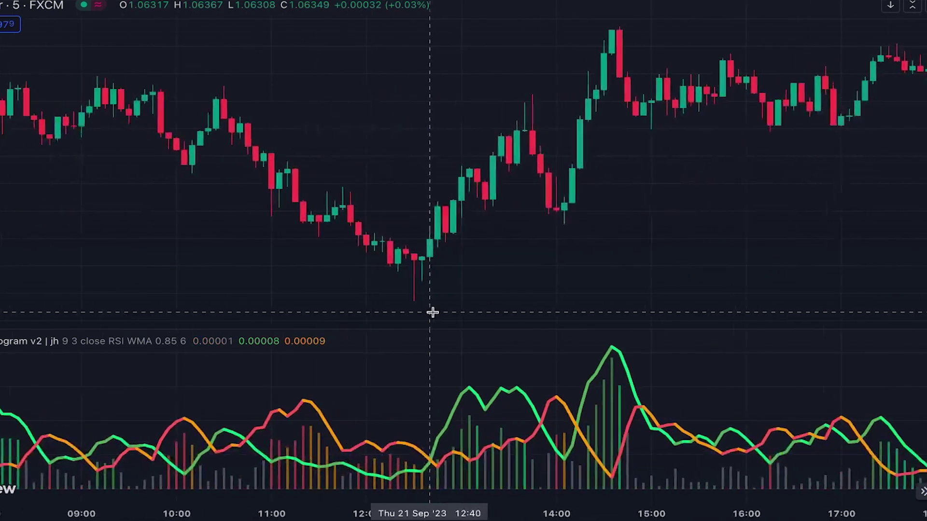
scroll(432, 313, right, 3)
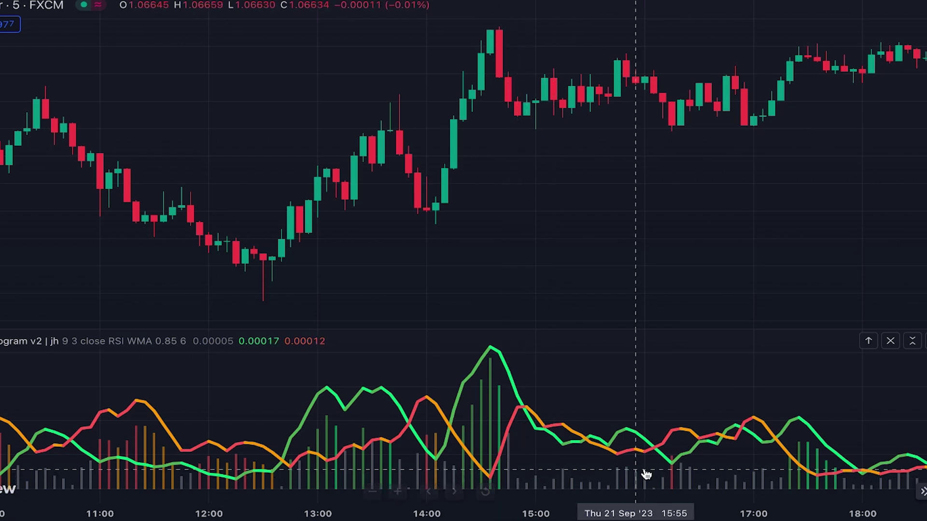
scroll(656, 425, left, 5)
scroll(597, 384, up, 1)
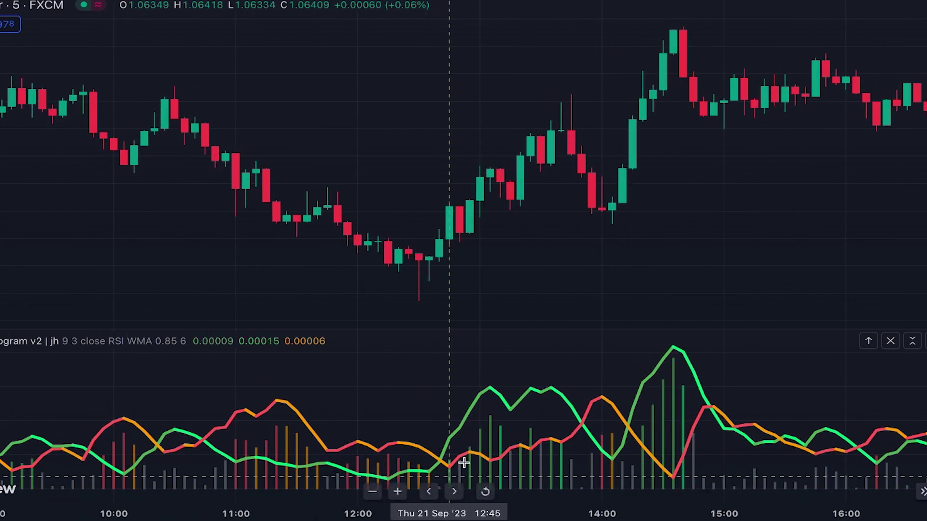
scroll(482, 412, up, 2)
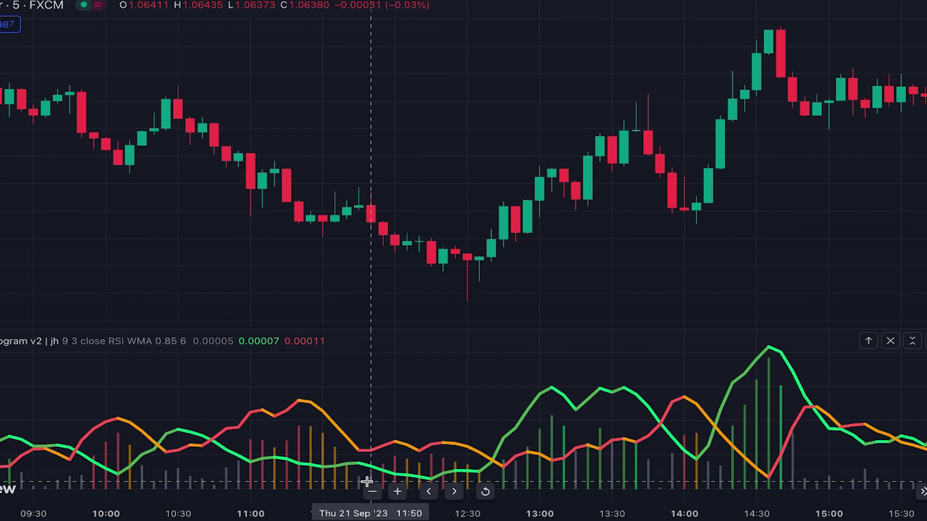
scroll(173, 483, right, 5)
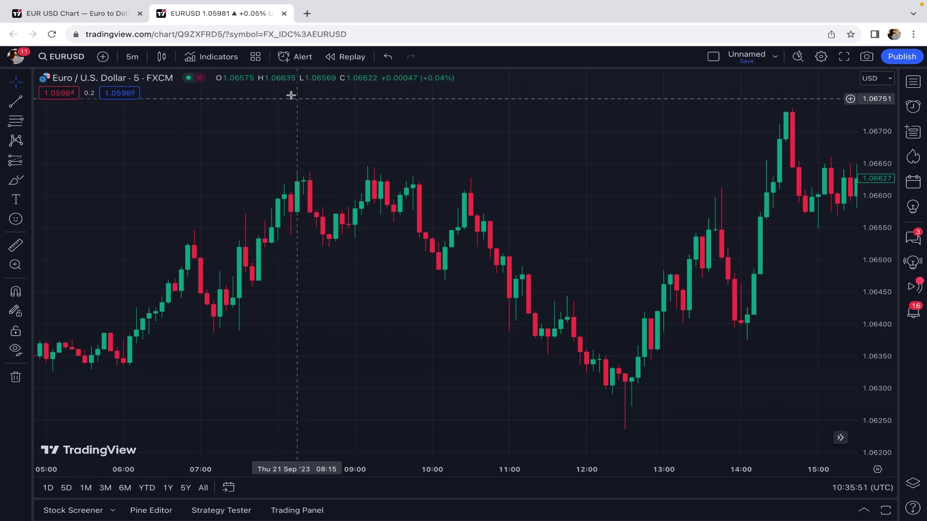
Search 'TonyUX EMA Scalper' and add it as an overlay on the EURUSD candles.
click(208, 56)
text(TonyUX EMA Scalper)
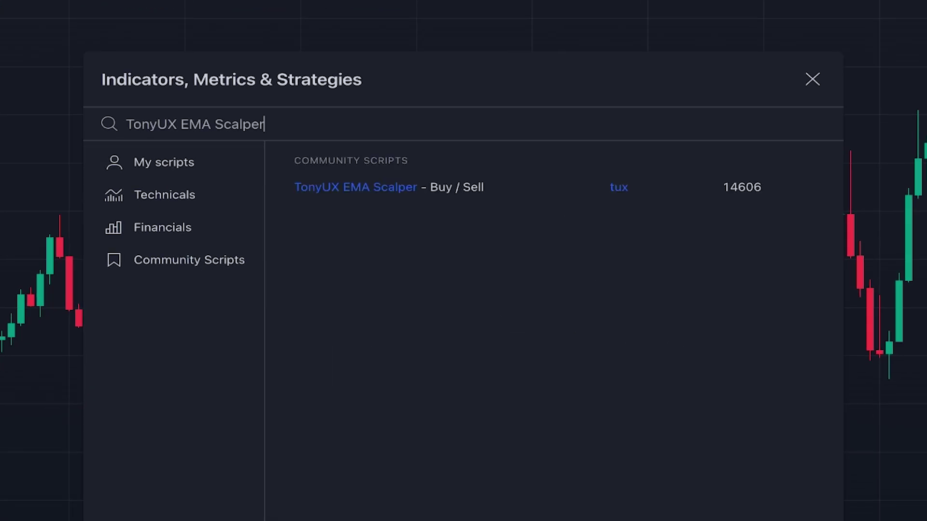
click(393, 186)
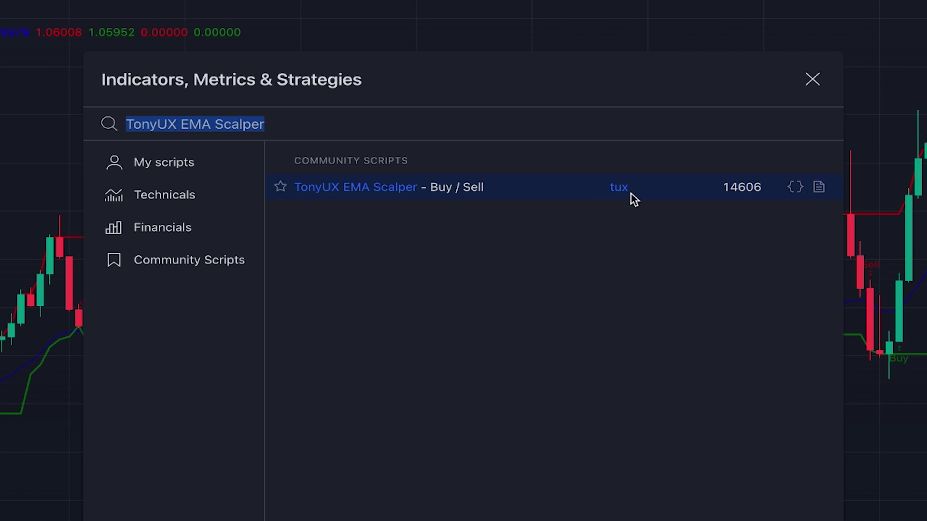
click(812, 80)
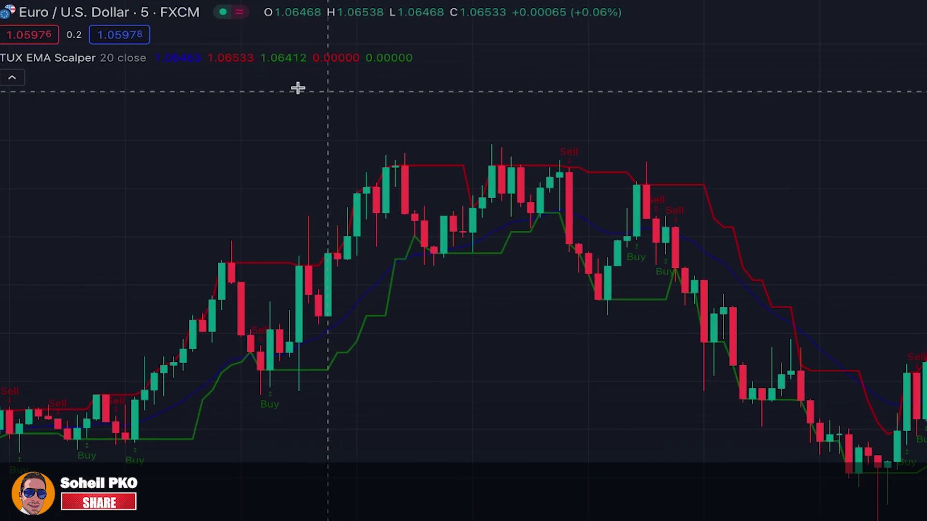
Make the TUX EMA Scalper's blue EMA line fully opaque and one thickness step thicker.
mouse_move(82, 59)
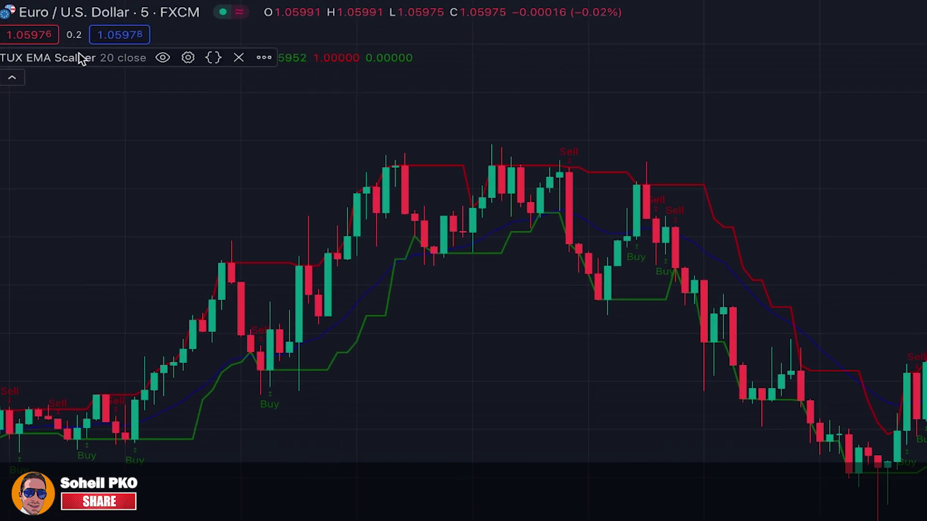
click(188, 58)
click(429, 165)
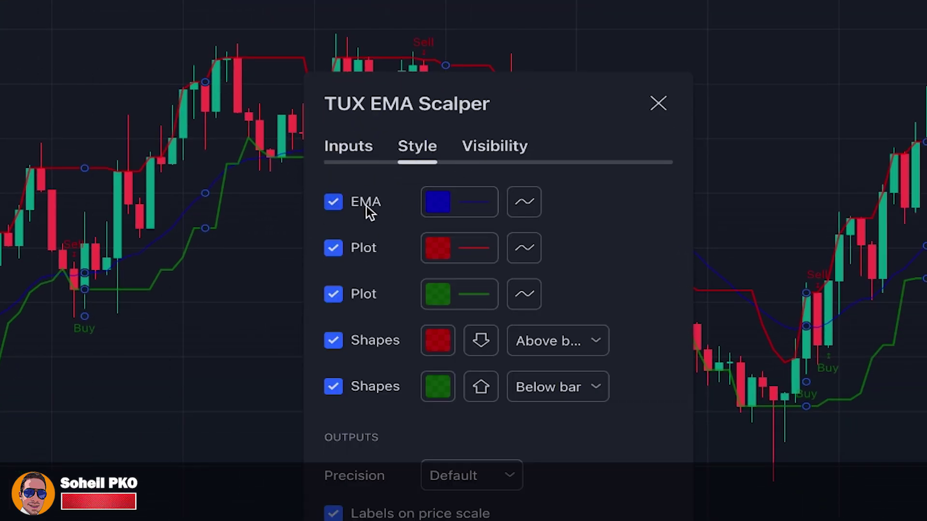
click(470, 208)
drag(544, 489, 572, 489)
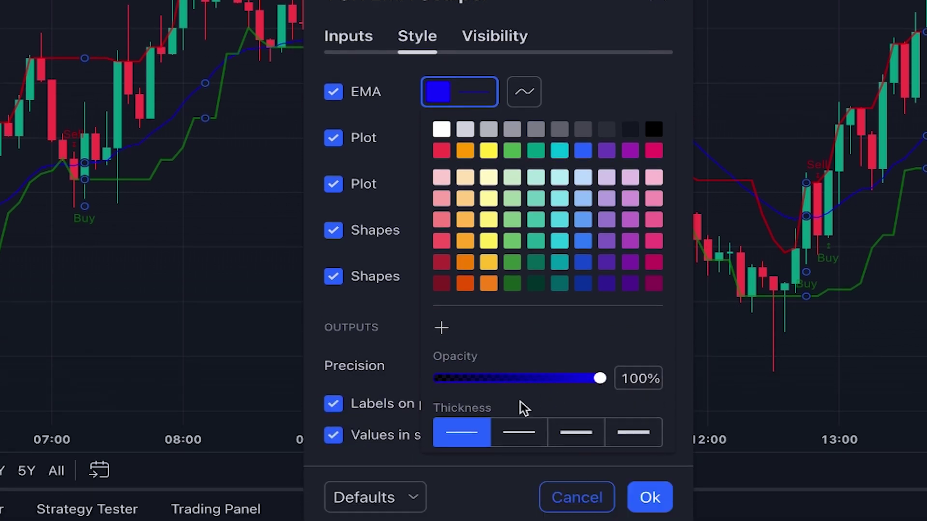
click(522, 433)
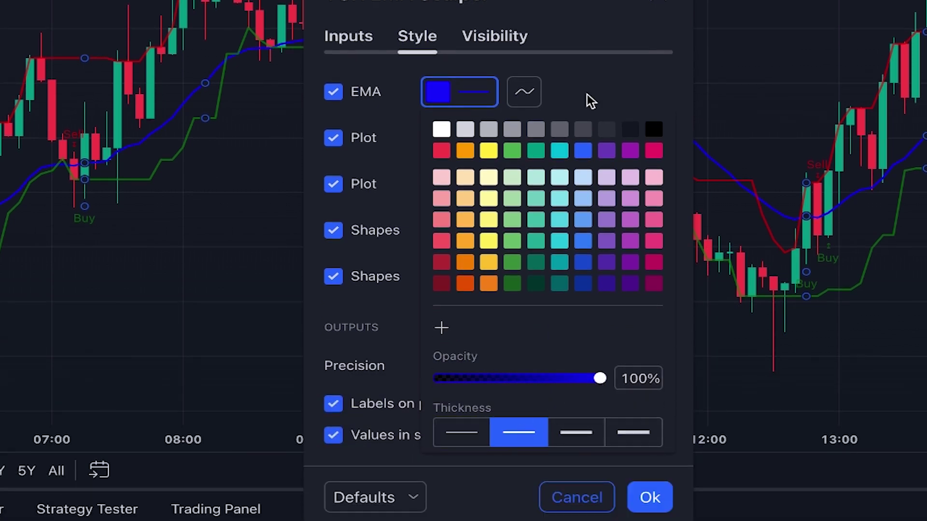
click(570, 96)
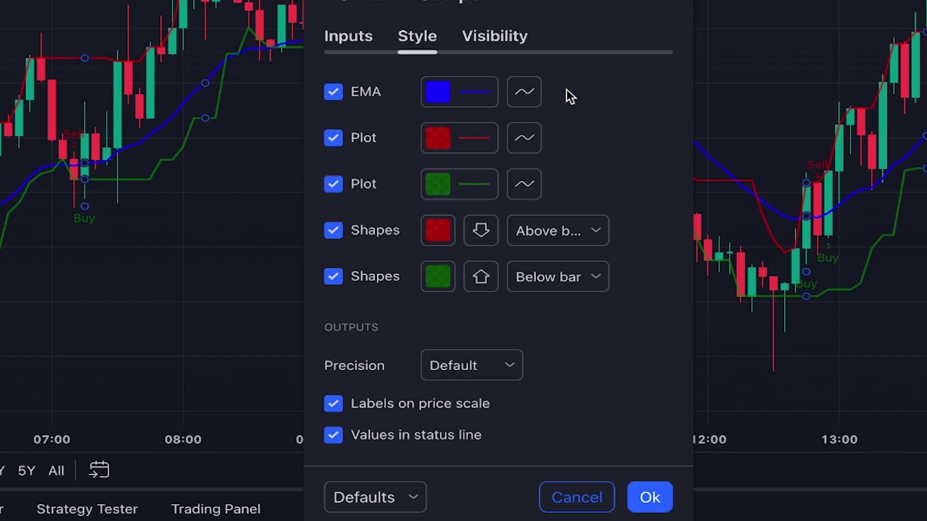
Set the red and green band lines to 100% opacity and apply the style changes.
click(473, 141)
drag(542, 425, 676, 426)
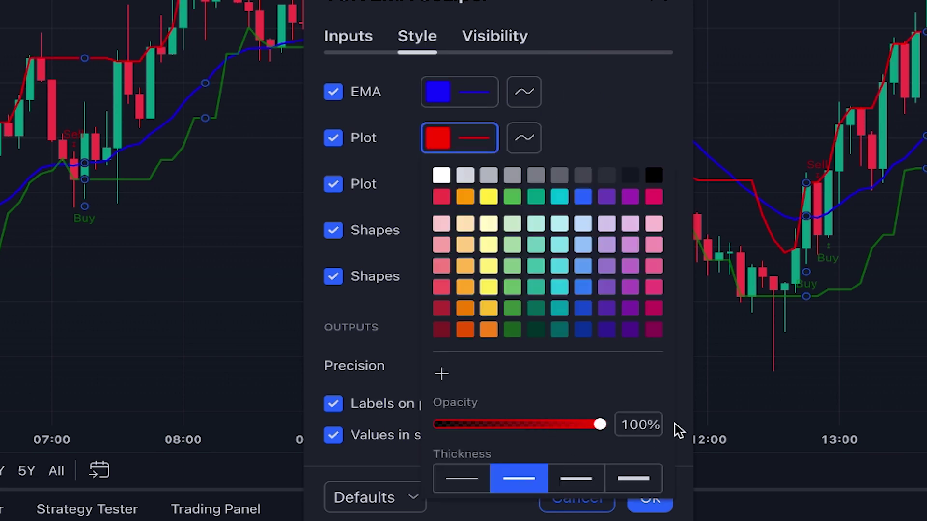
click(588, 95)
click(477, 185)
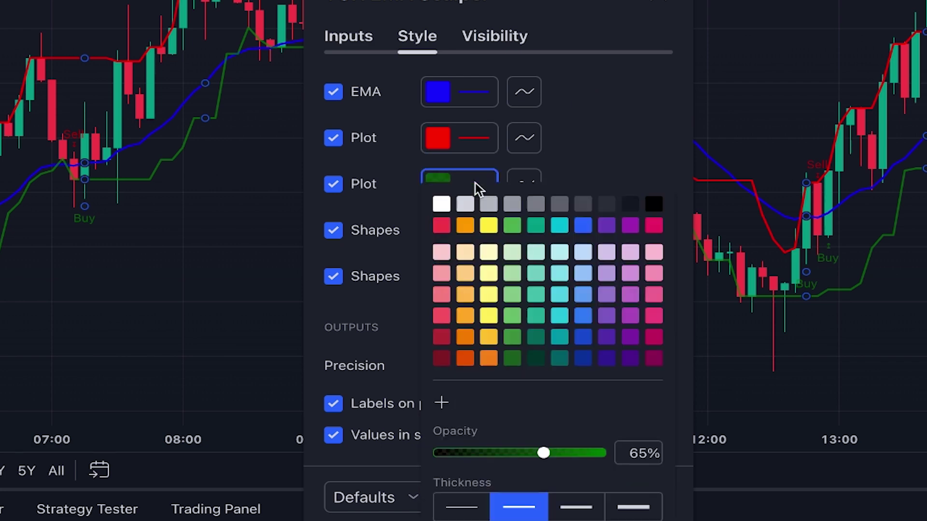
click(598, 139)
click(636, 486)
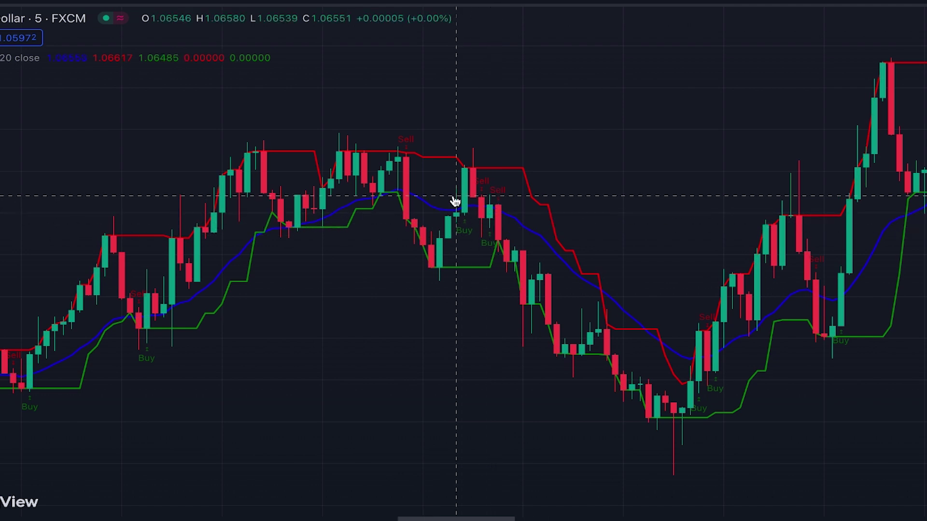
Change the TUX EMA Scalper's Length input from 20 to 100.
mouse_move(120, 58)
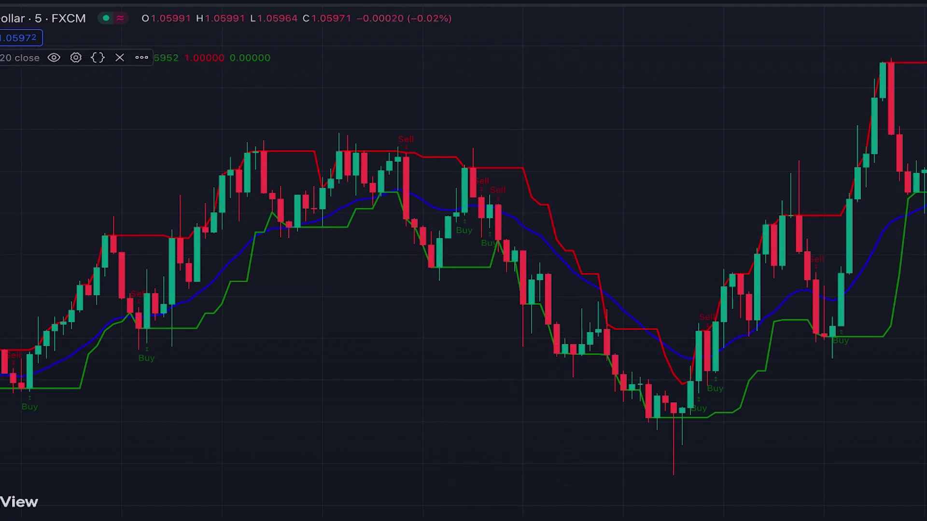
click(76, 59)
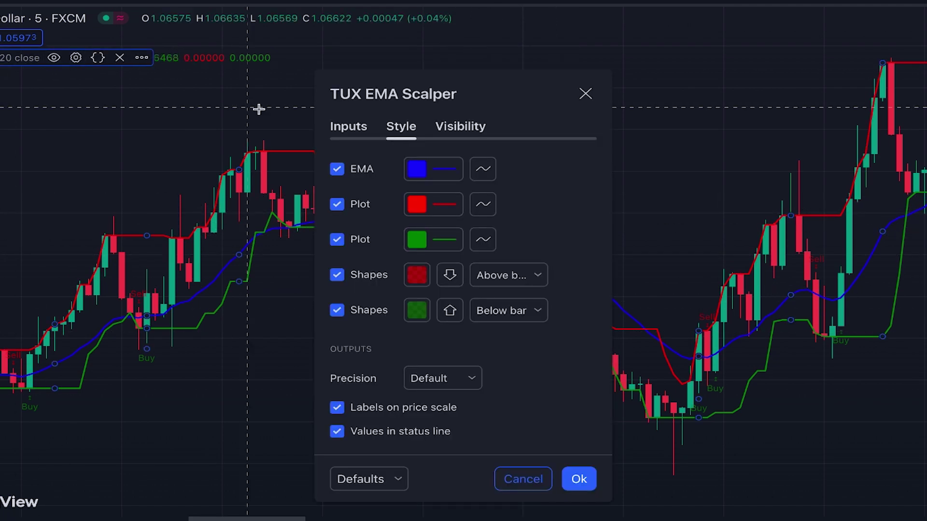
click(354, 127)
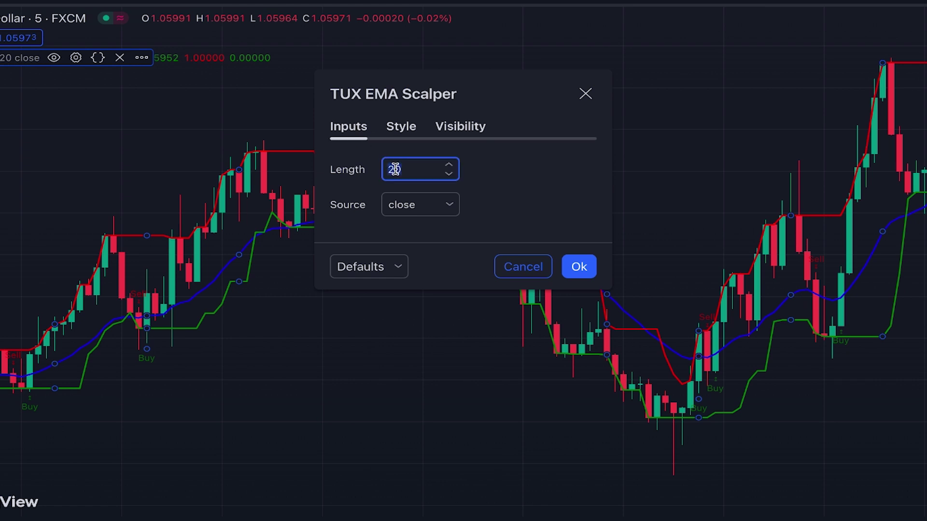
click(538, 218)
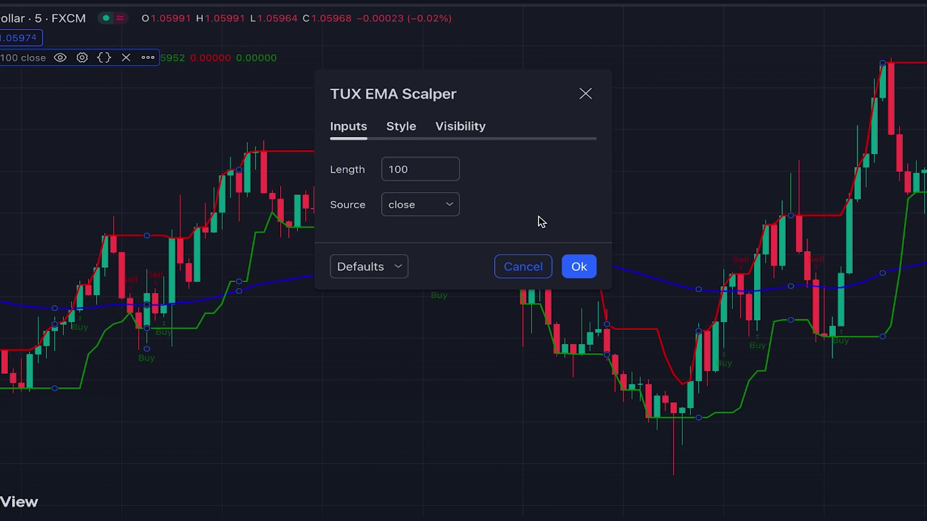
click(578, 268)
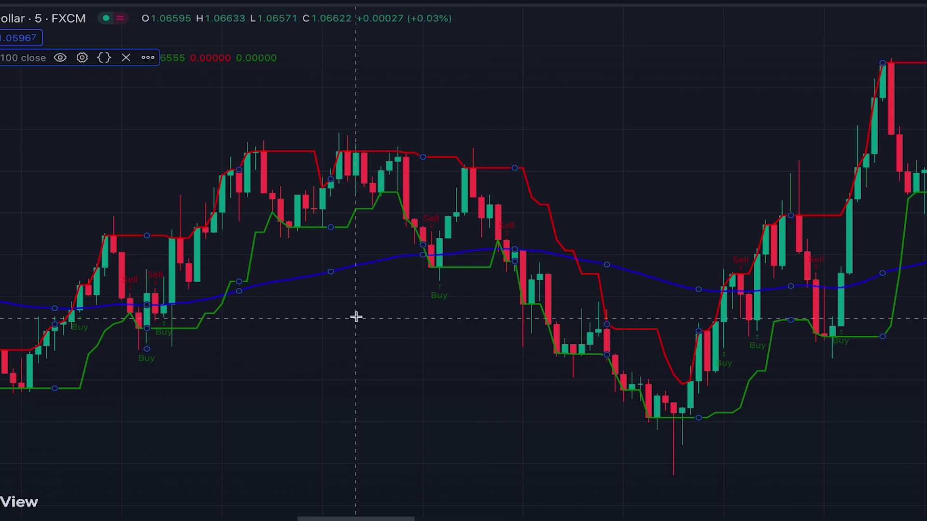
click(406, 239)
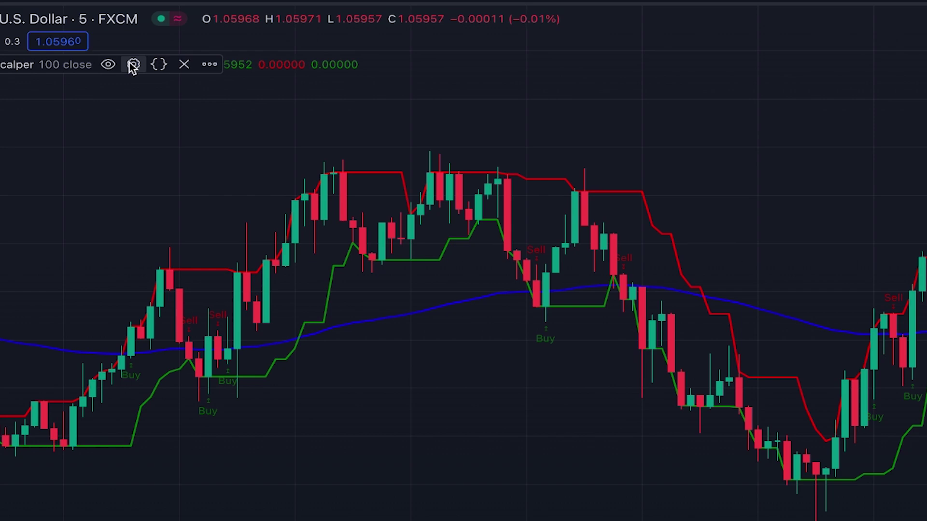
Reopen the TUX EMA Scalper settings showing its plot style list.
click(133, 66)
click(398, 146)
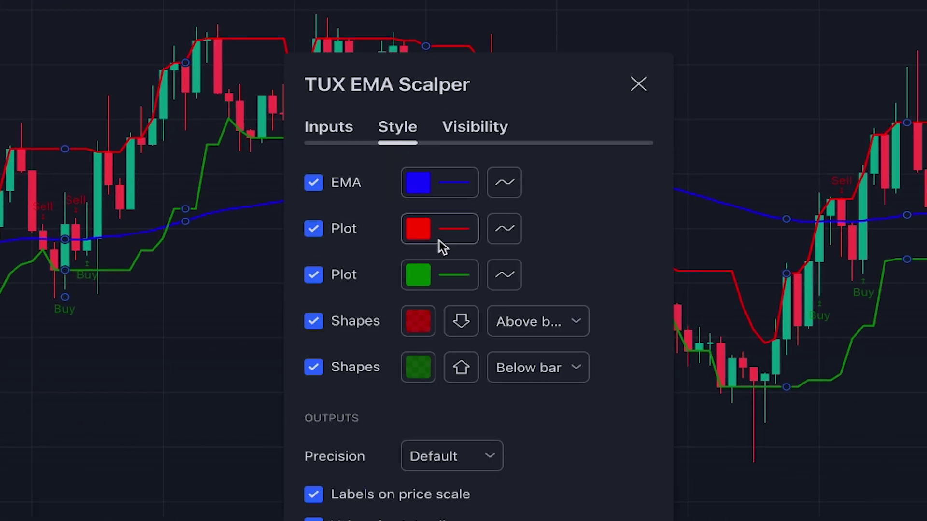
Uncheck the Sell and Buy shapes and the EMA plot, keeping only the red and green bands.
click(315, 322)
click(316, 367)
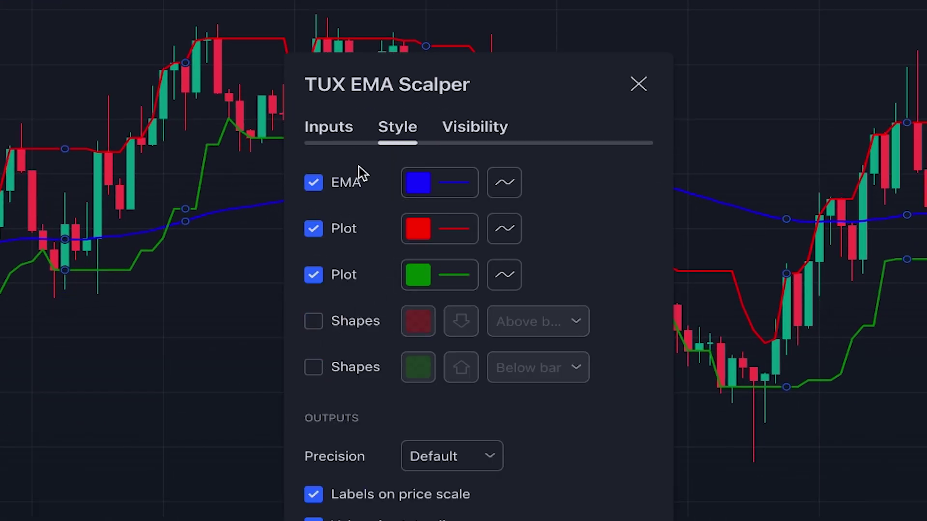
click(314, 183)
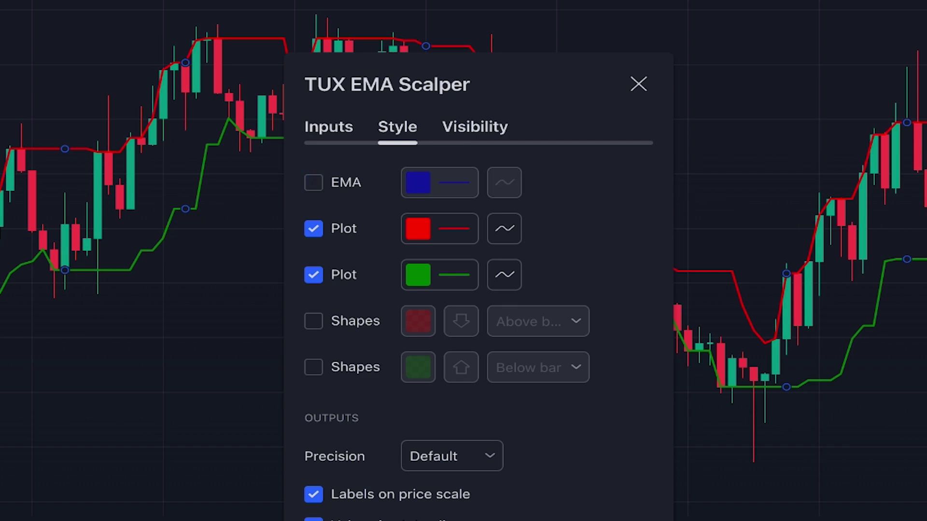
key(Escape)
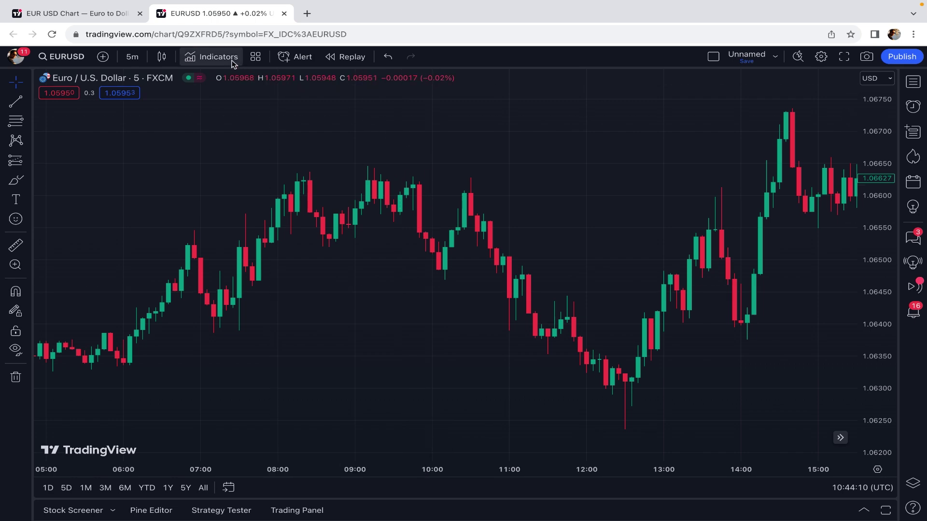
click(223, 56)
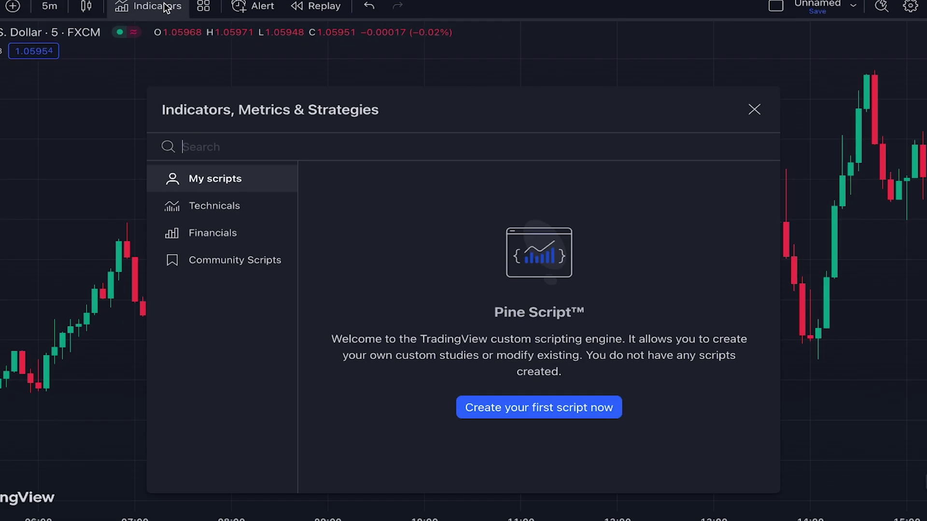
Add Coral Trend Indicator [LazyBear] from a 'coral trend indicator' search and zoom the chart to view it.
text(coral trend indicator)
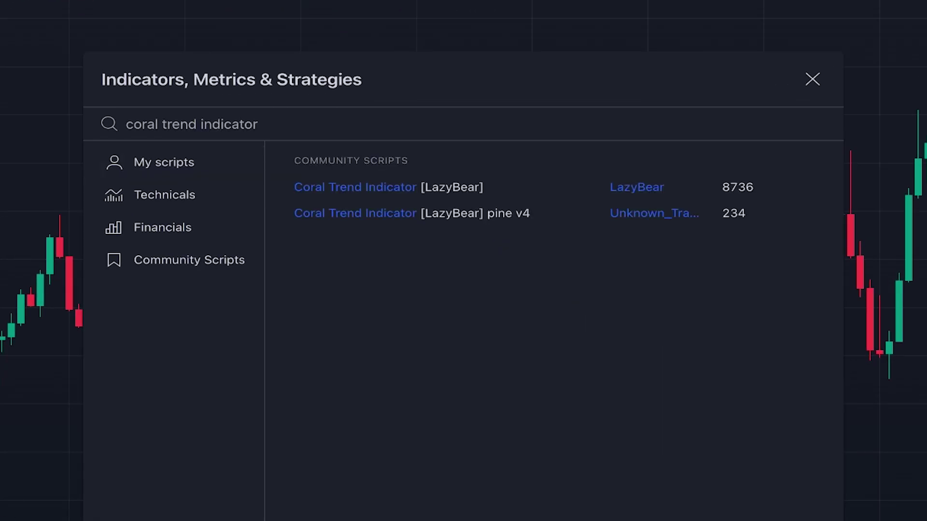
click(378, 191)
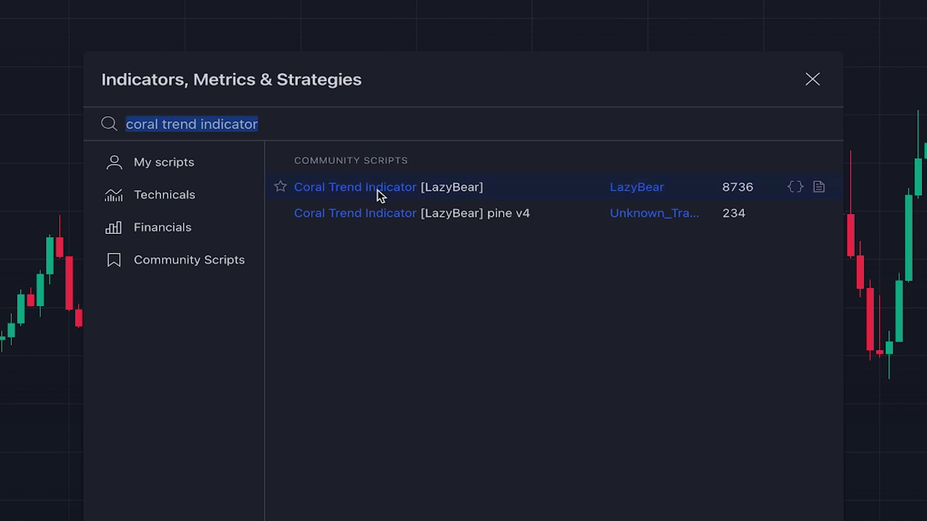
click(812, 79)
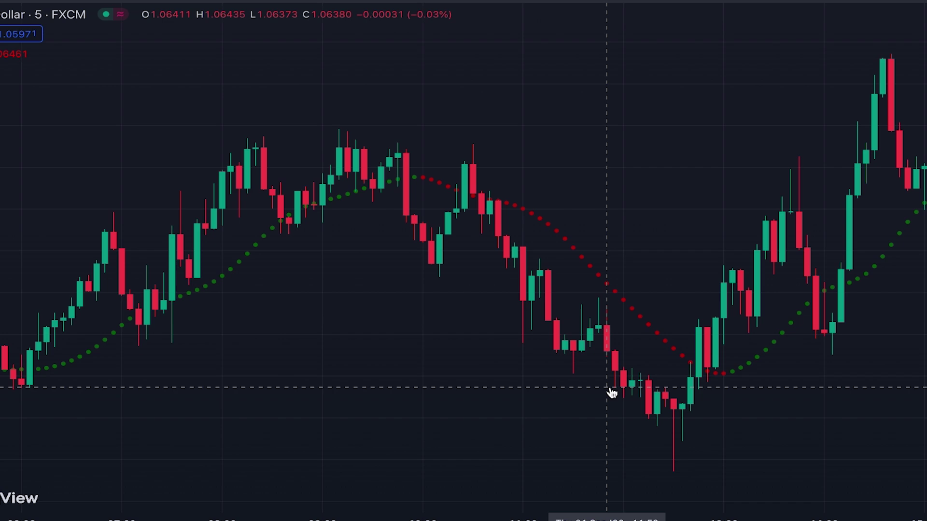
scroll(612, 393, down, 5)
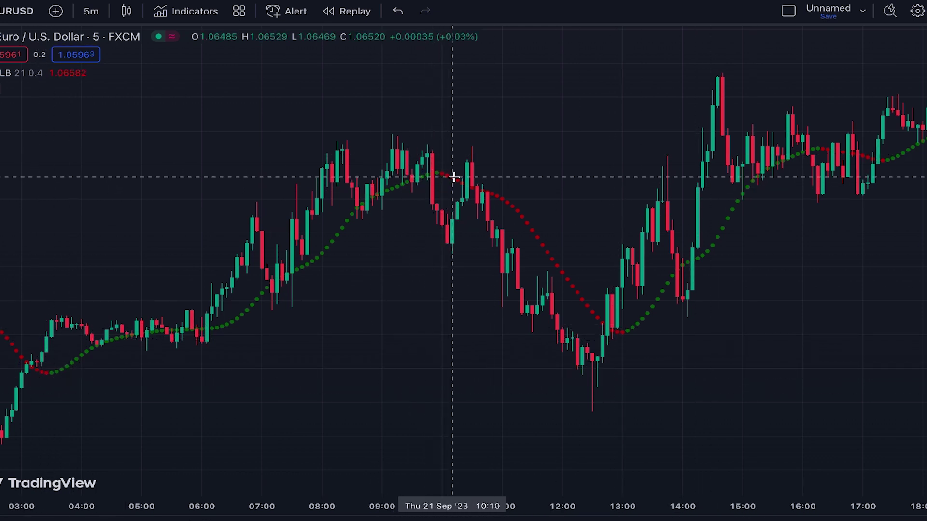
scroll(454, 177, down, 3)
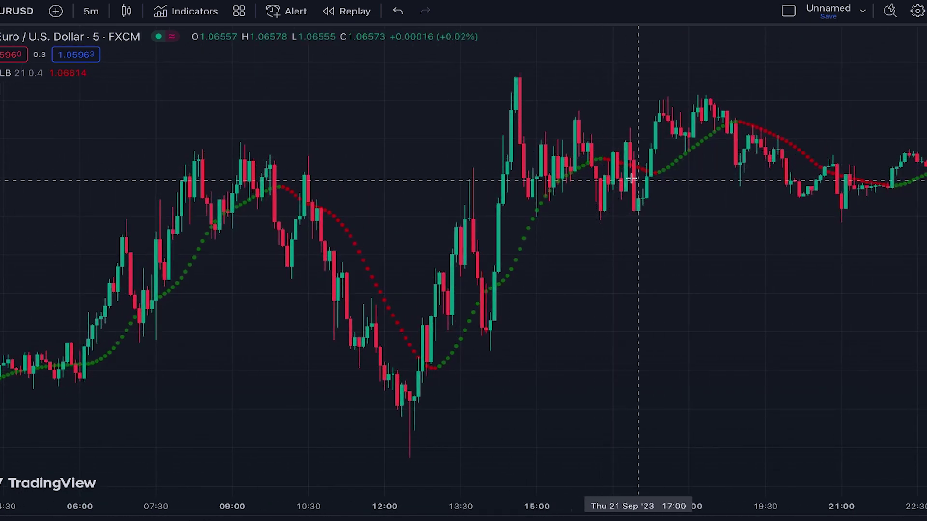
scroll(632, 169, left, 5)
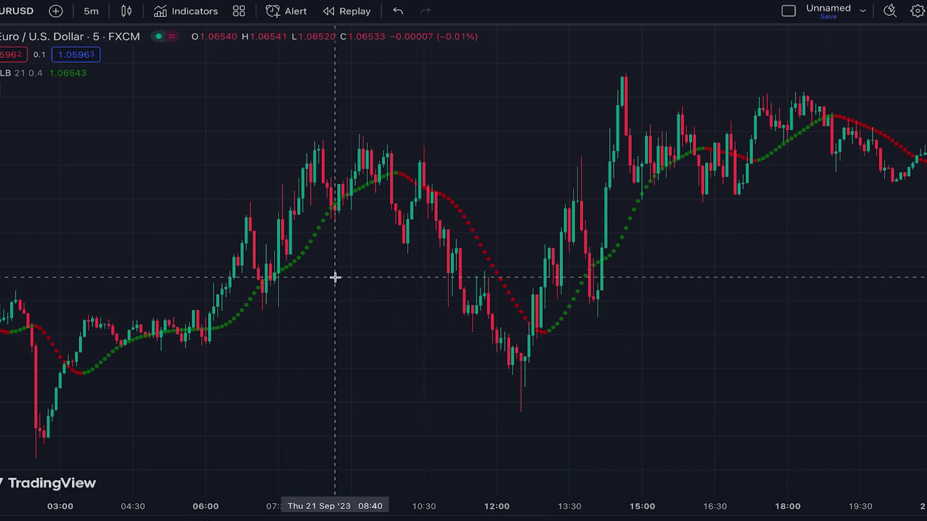
Set the CTI_LB Smoothing Period to 100.
mouse_move(70, 76)
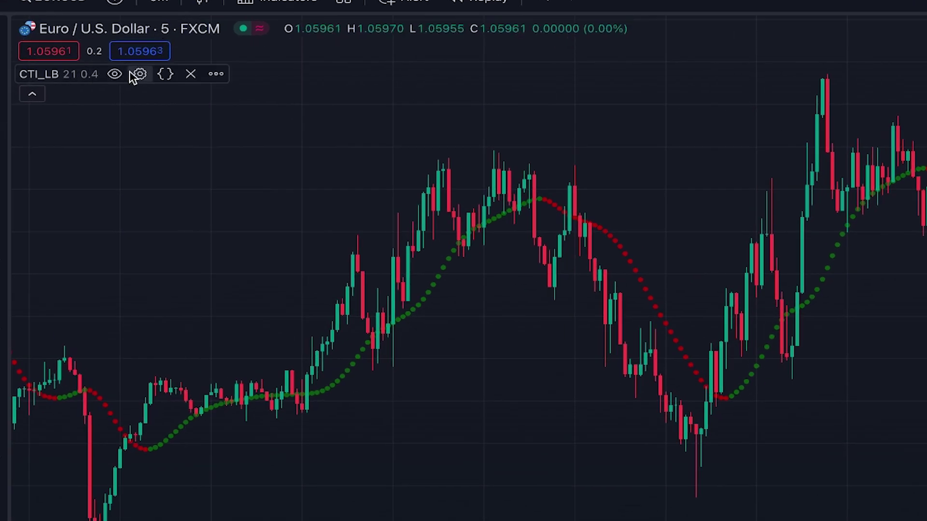
click(138, 74)
click(539, 60)
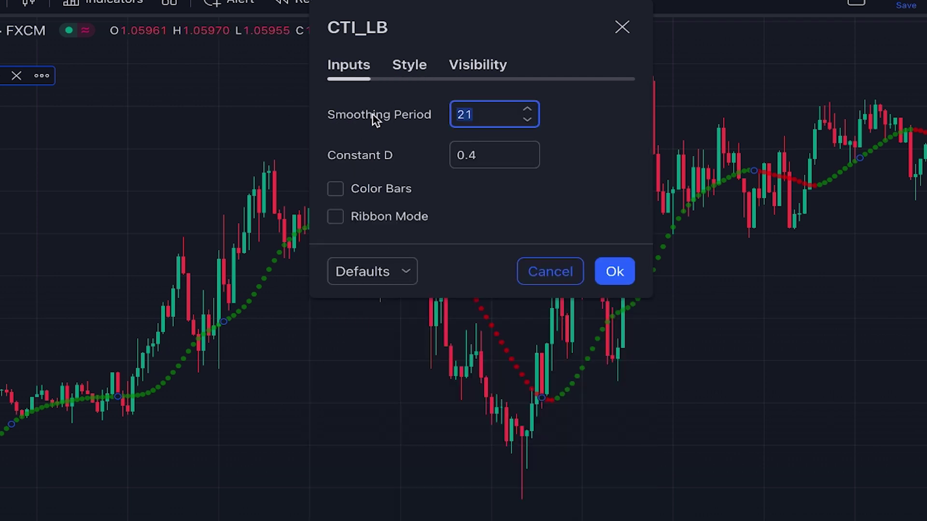
text(100)
click(560, 215)
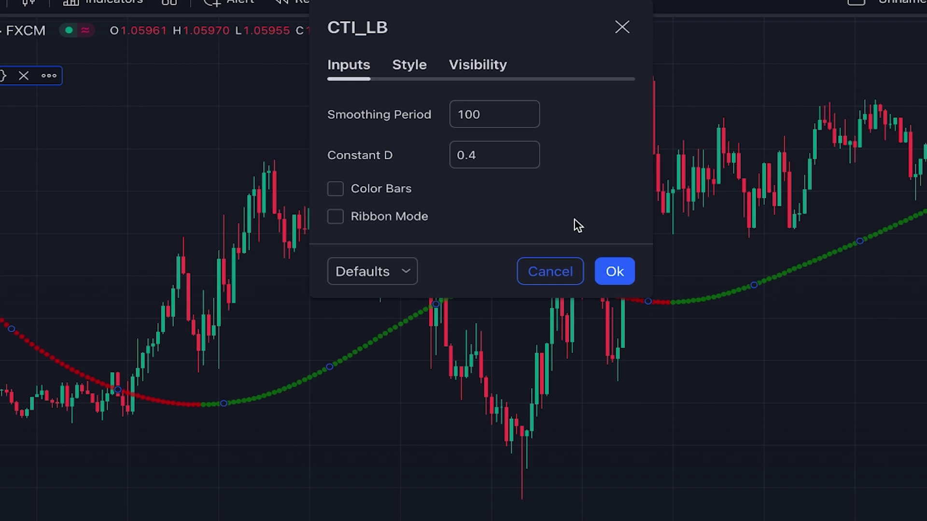
click(614, 271)
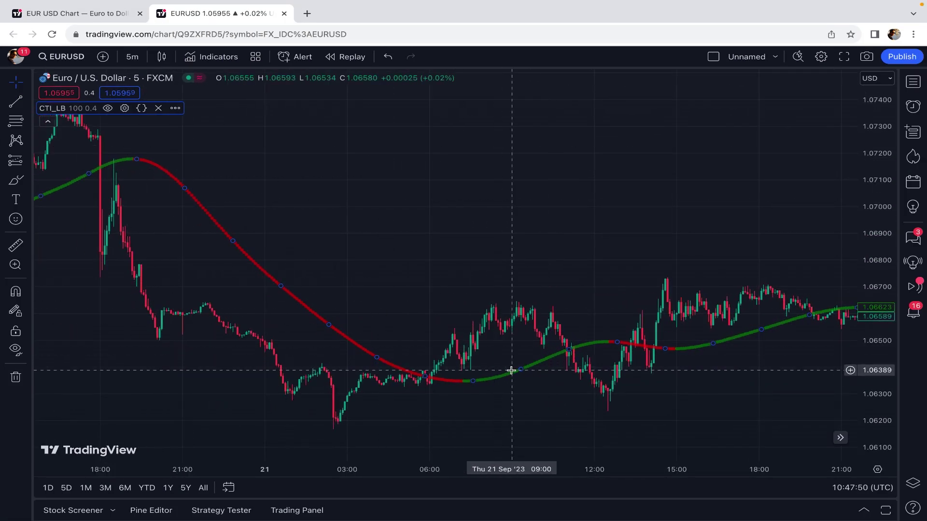
Reset the CTI_LB inputs to defaults, restoring Smoothing Period 21.
click(125, 108)
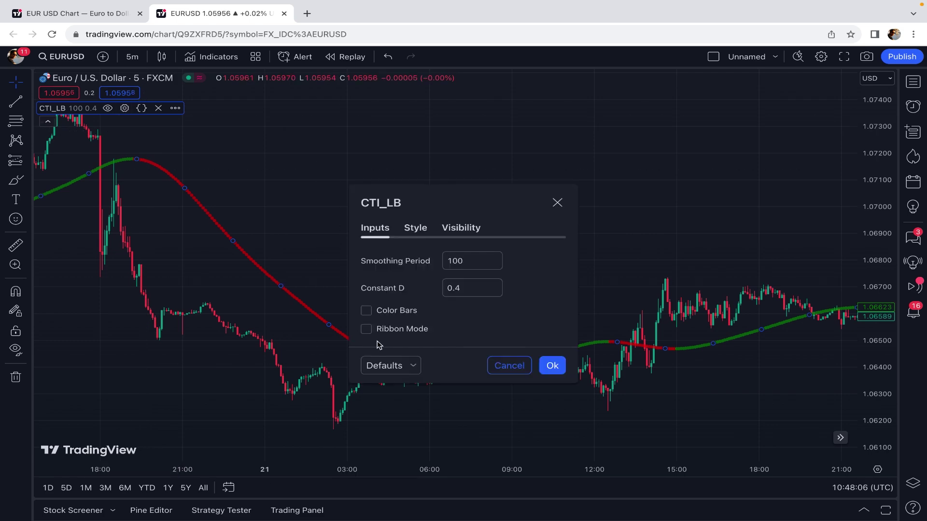
click(418, 365)
click(422, 386)
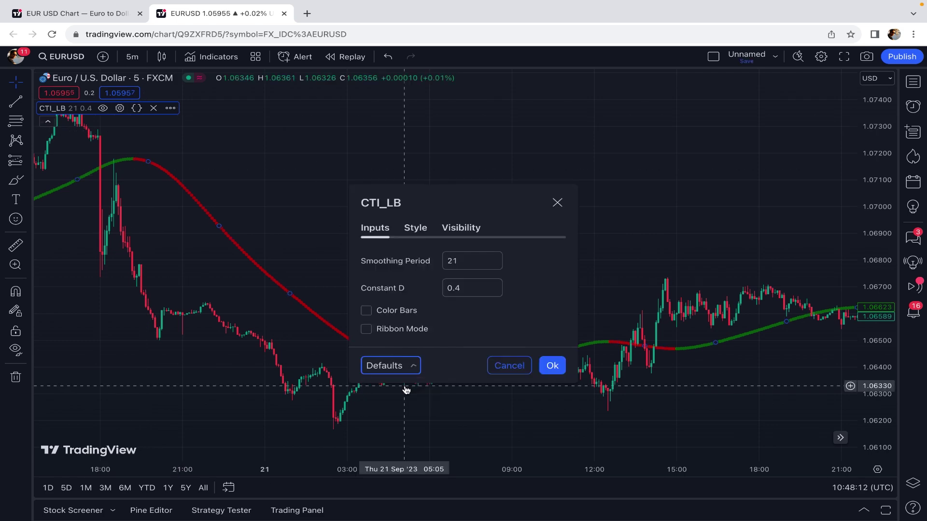
click(551, 366)
scroll(546, 363, up, 5)
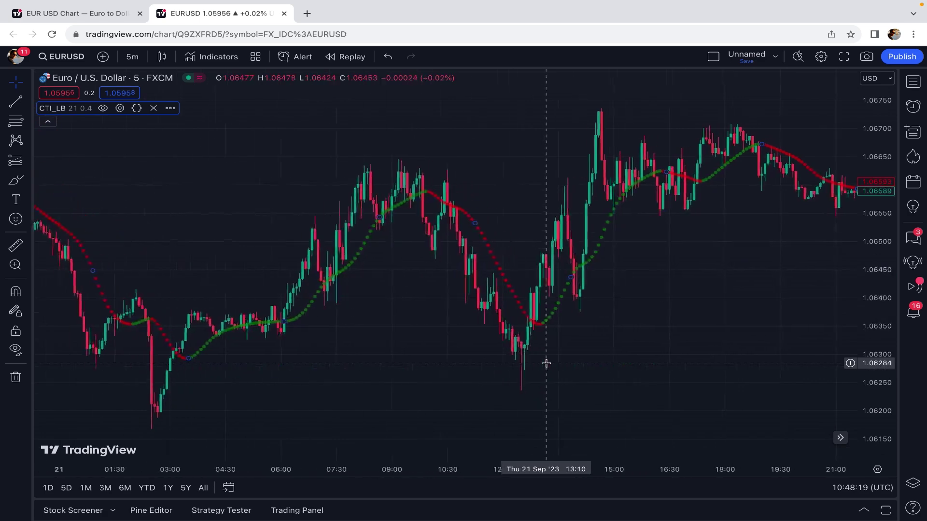
scroll(525, 342, up, 3)
scroll(525, 341, left, 5)
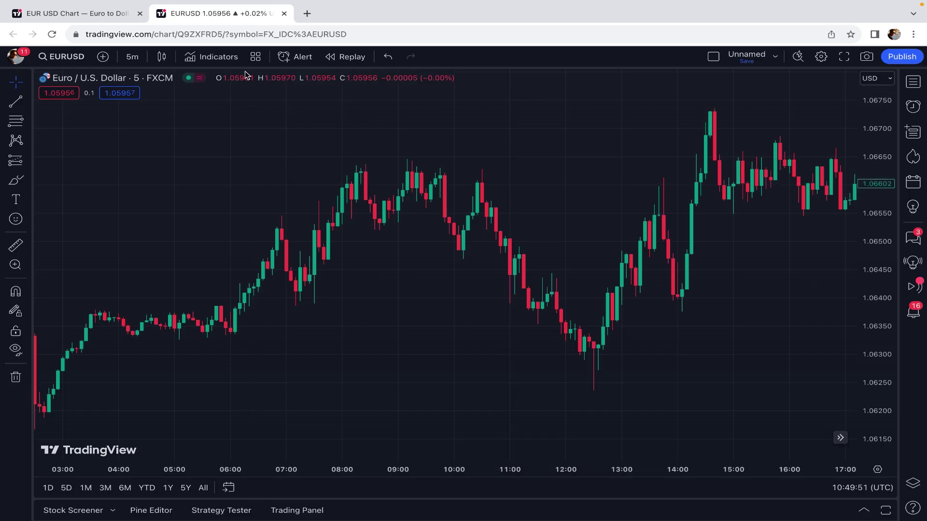
click(215, 56)
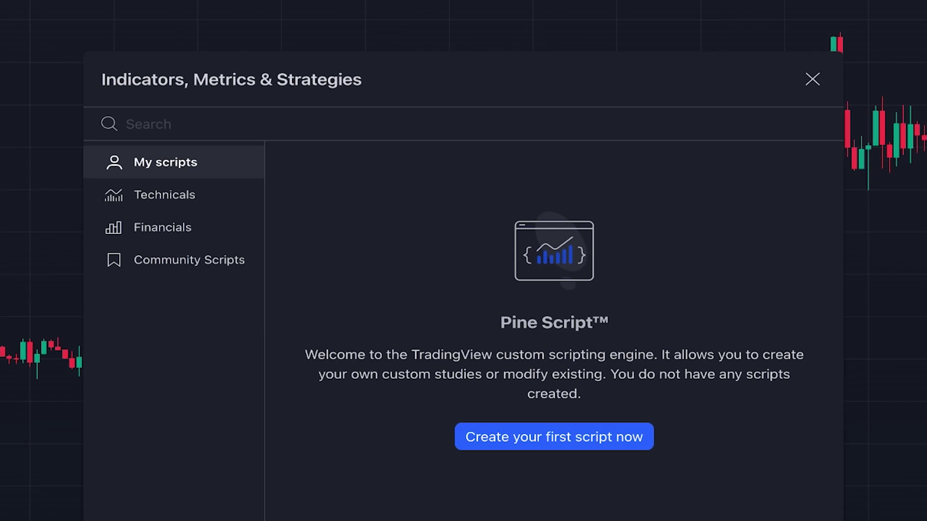
Search 'squeeze index' and add Squeeze Index [LuxAlgo] (50, 20, close) in a lower pane.
text(squeeze index)
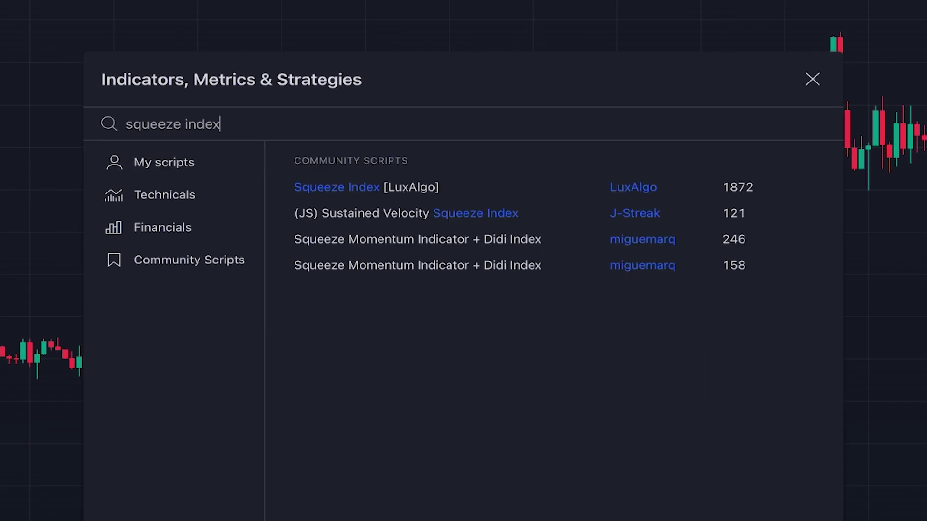
key(ctrl+a)
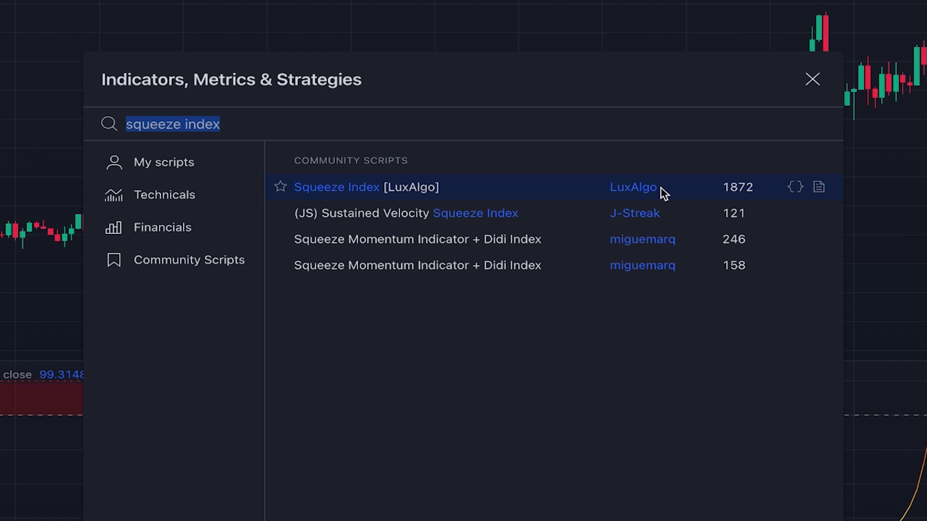
click(812, 80)
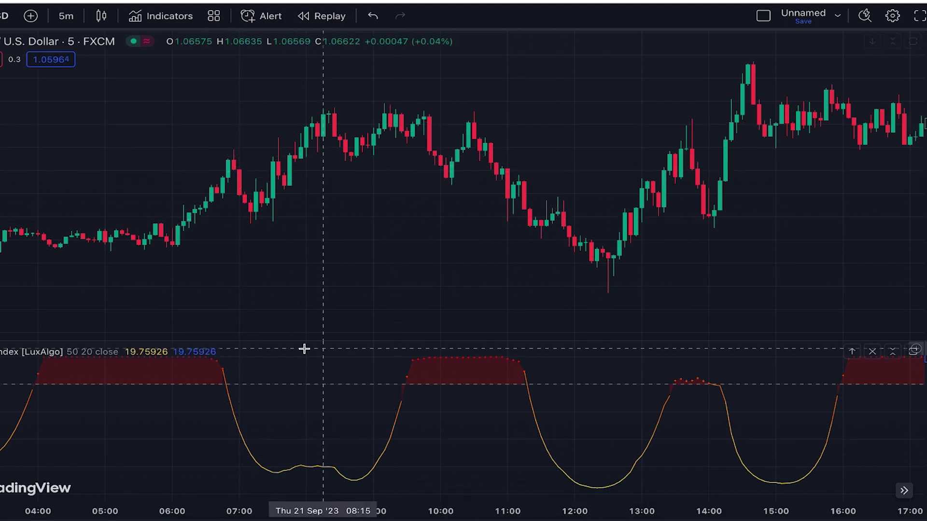
Change the Squeeze Index [LuxAlgo] Convergence Factor from 50 to 30 and apply it.
click(150, 352)
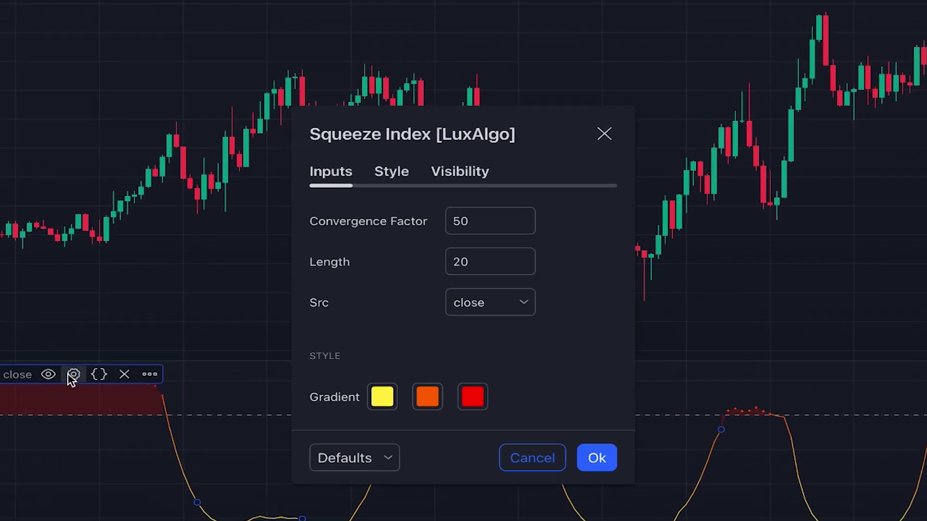
click(472, 220)
drag(472, 220, 393, 217)
text(30)
click(407, 211)
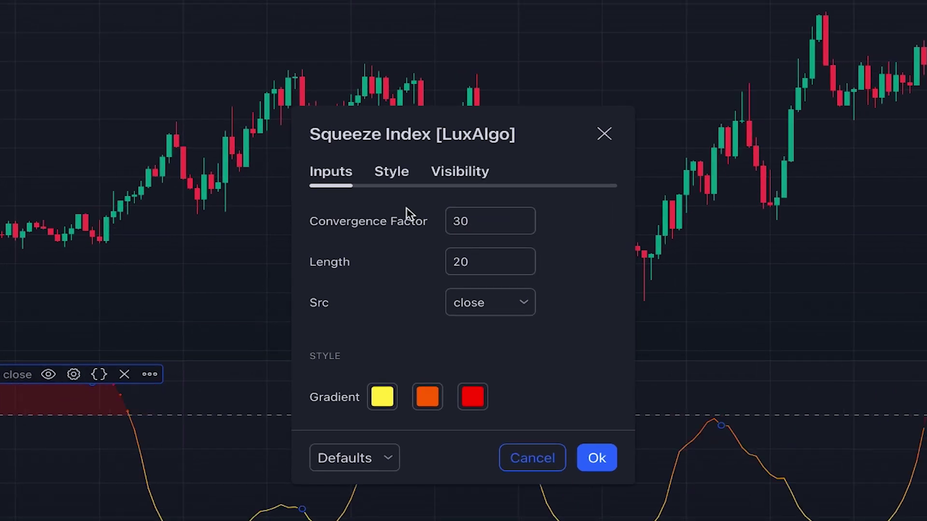
click(597, 457)
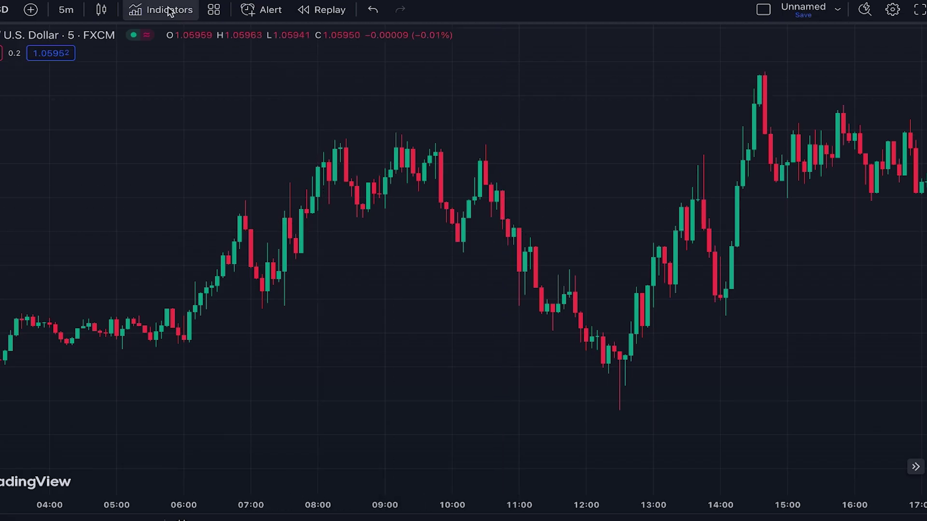
Search 'volume composition' and add the Volume composition (Buy & sell) indicator below the chart.
click(171, 9)
text(volume composition)
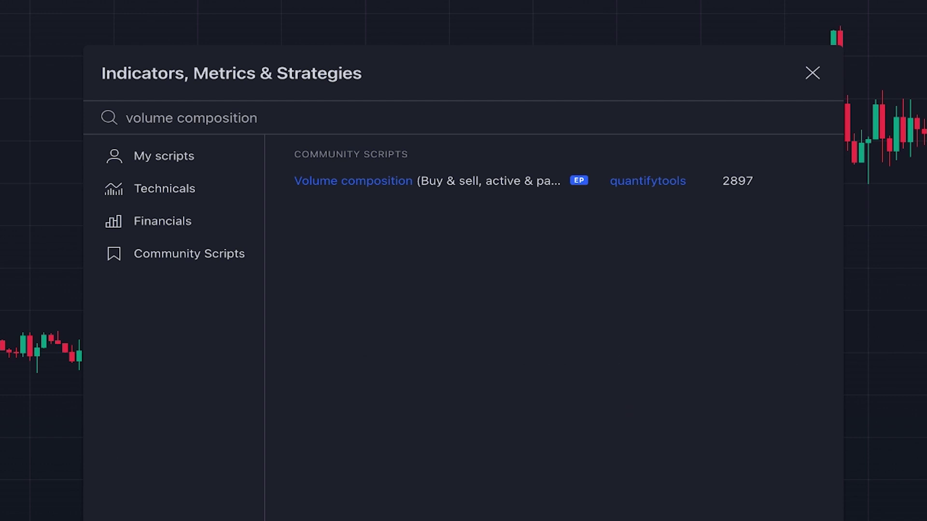
click(434, 181)
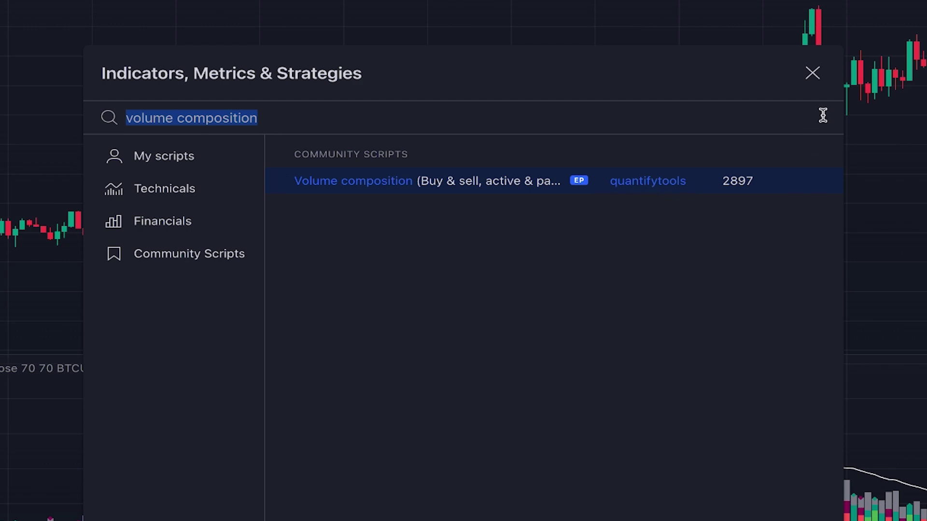
click(812, 78)
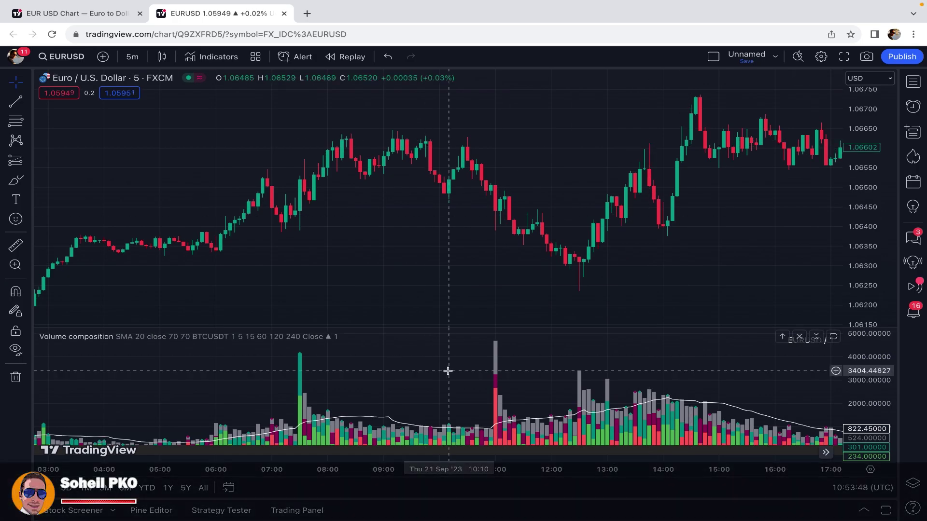